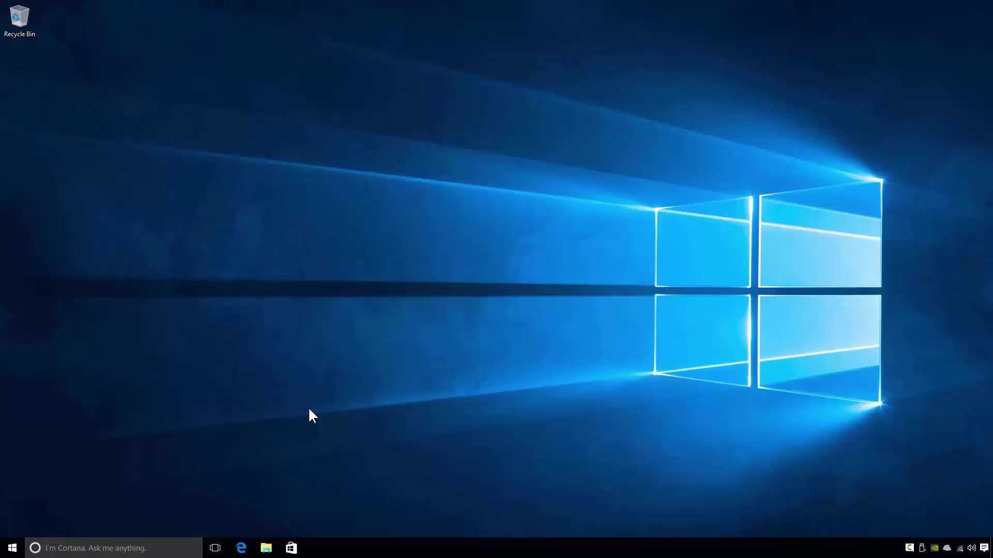
# Search the Start menu for Control Panel, launch it, and open the Programs category
pyautogui.click(15, 547)
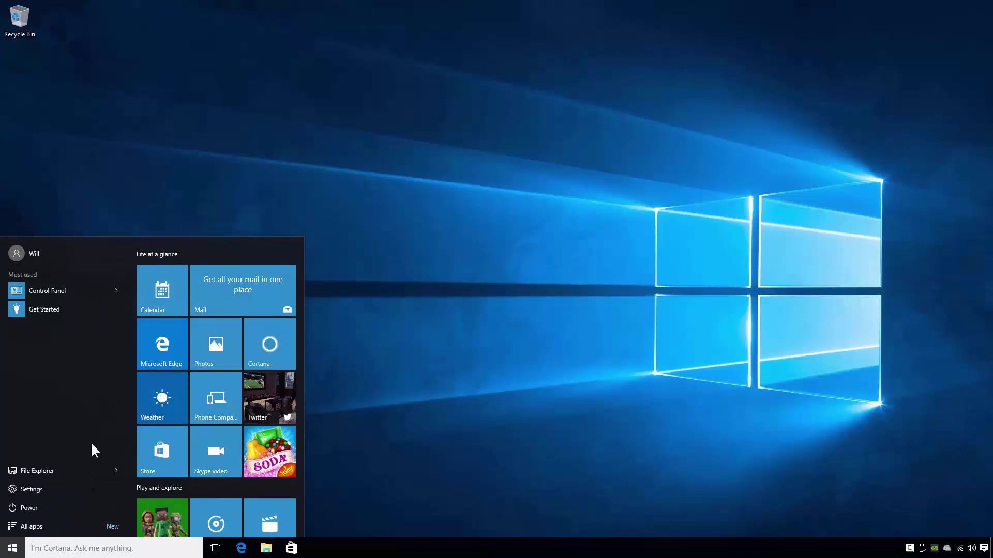
pyautogui.write('Contr')
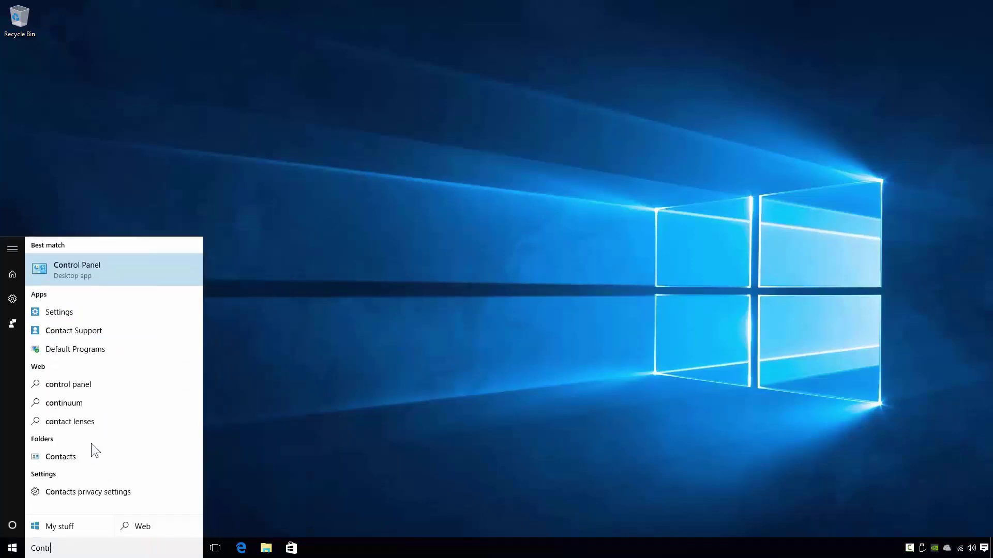
pyautogui.write('ol Panel')
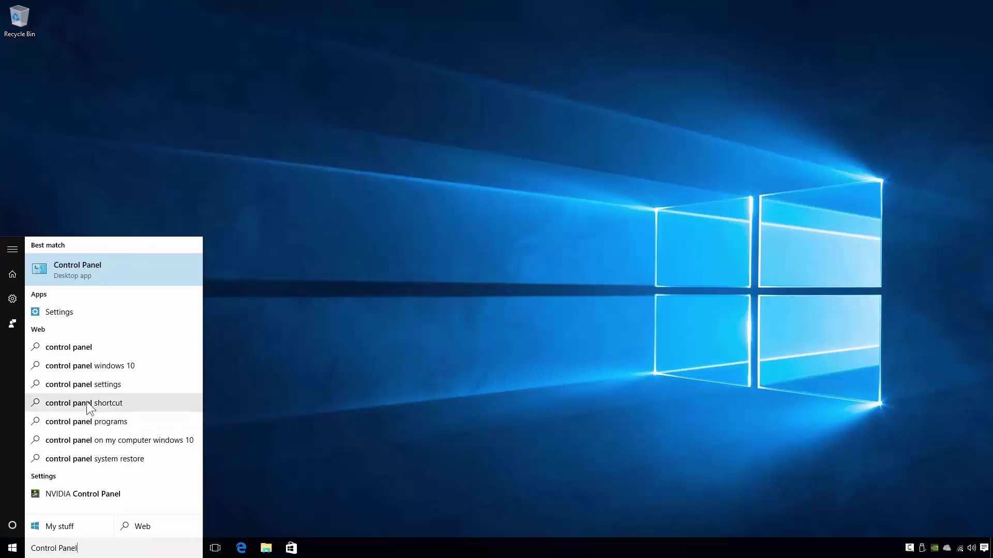
pyautogui.click(108, 268)
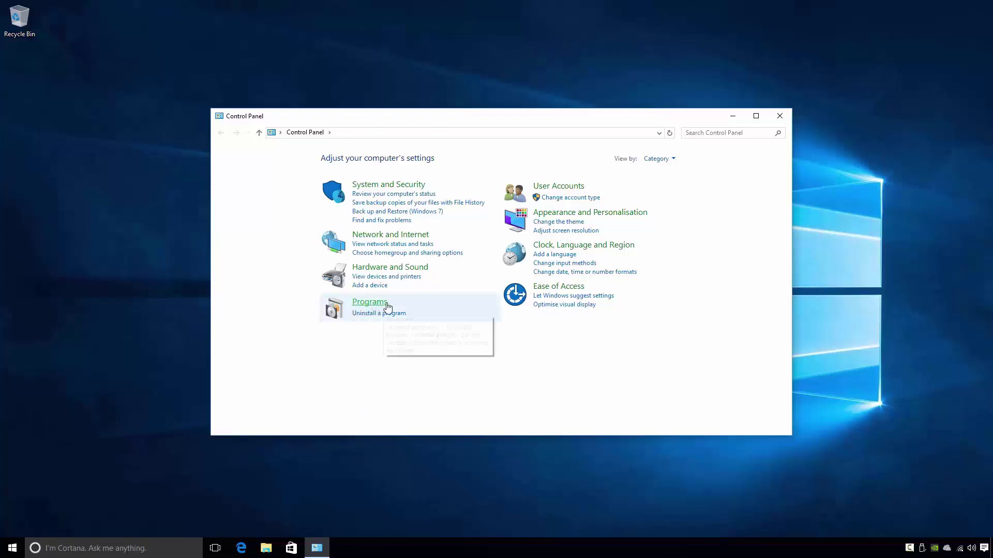
pyautogui.click(418, 304)
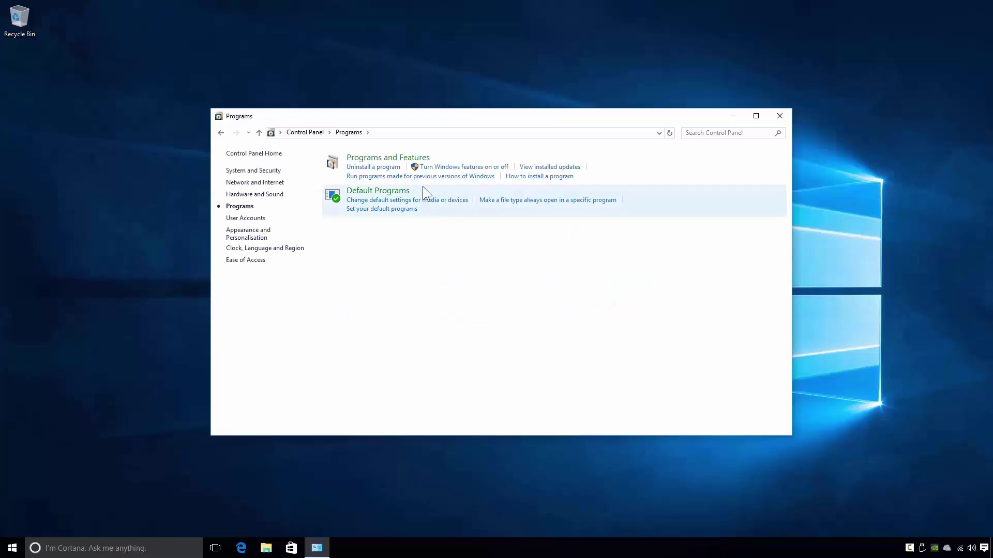
# Open 'Turn Windows features on or off' and select the Hyper-V entry in the list
pyautogui.click(509, 169)
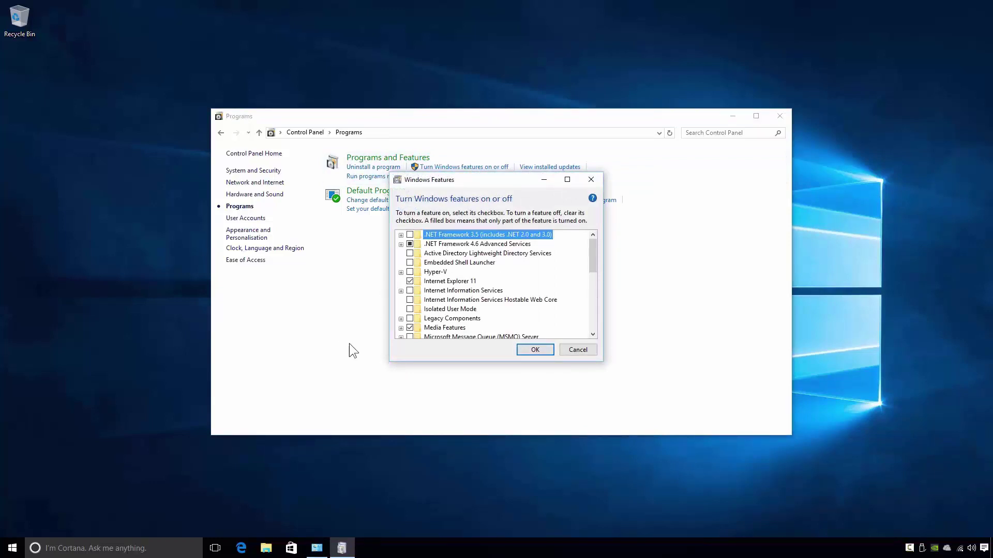
pyautogui.moveTo(594, 249)
pyautogui.mouseDown()
pyautogui.moveTo(591, 311)
pyautogui.moveTo(597, 241)
pyautogui.mouseUp()
pyautogui.click(445, 271)
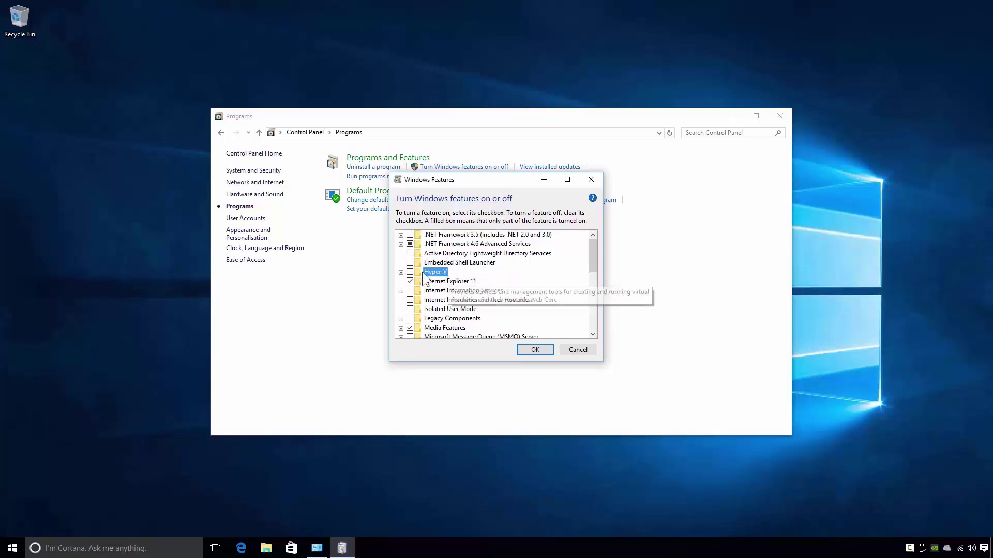
# Expand Hyper-V and view the Hyper-V Management Tools and Hyper-V Platform descriptions
pyautogui.click(401, 272)
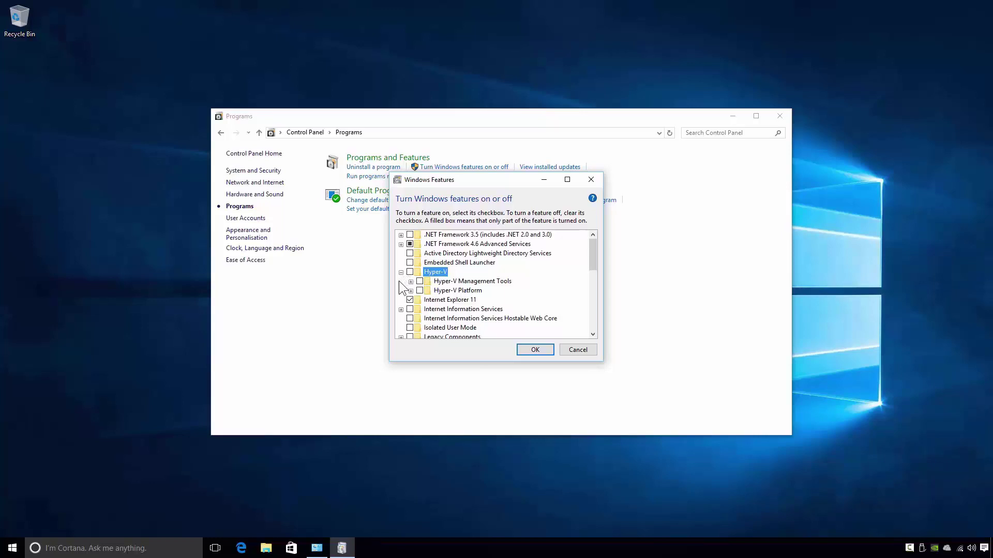
pyautogui.click(428, 281)
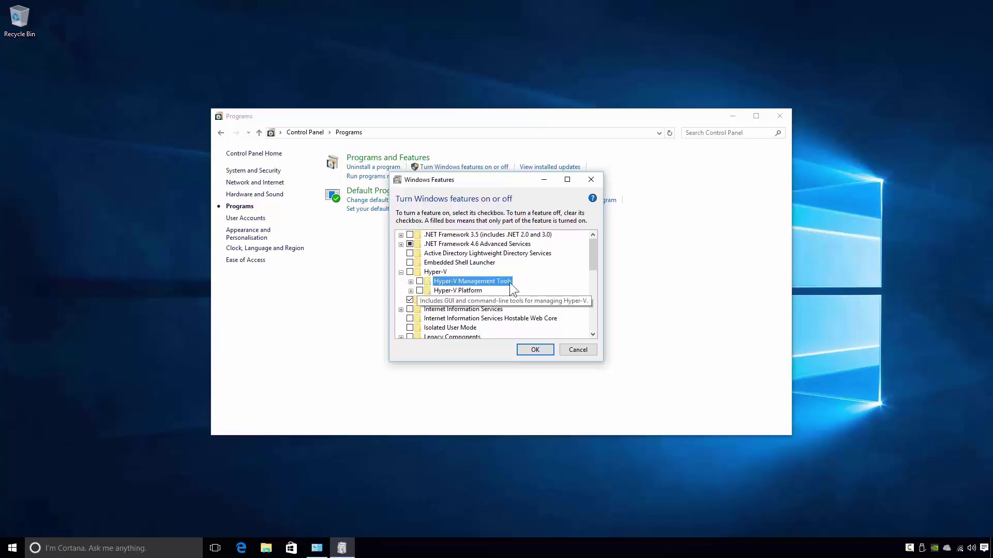
pyautogui.click(454, 291)
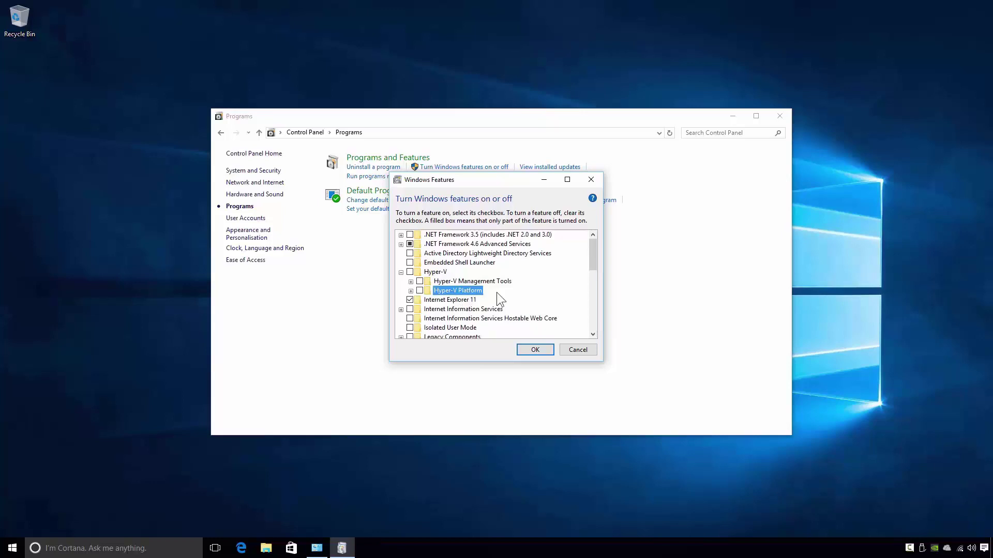
pyautogui.click(510, 282)
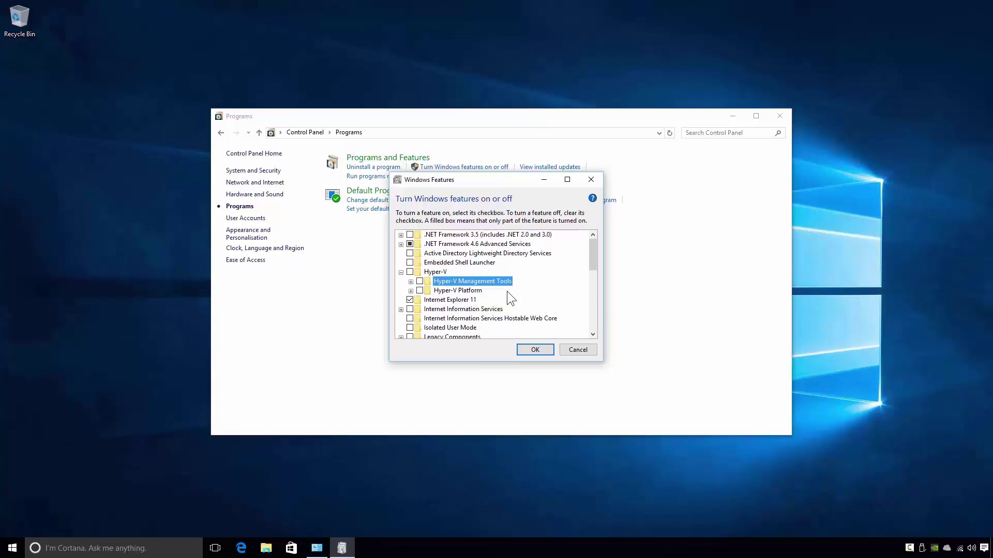
# Expand Management Tools to read about GUI Management Tools and the PowerShell module
pyautogui.click(411, 282)
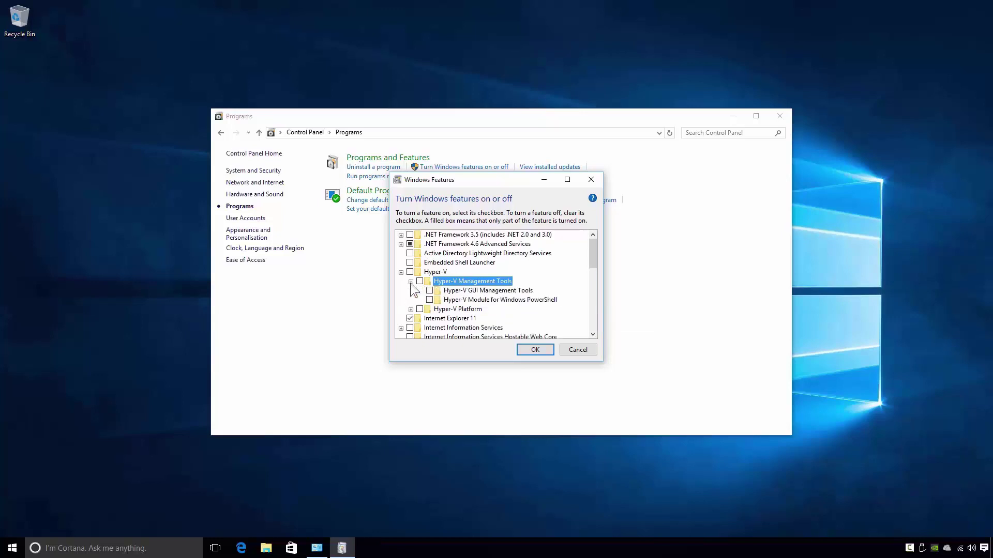
pyautogui.click(440, 291)
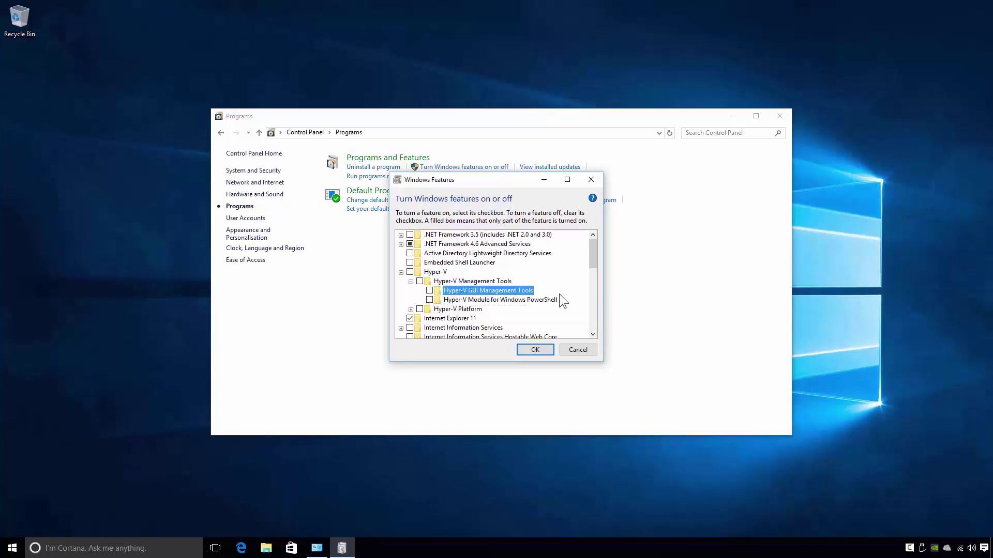
pyautogui.click(448, 300)
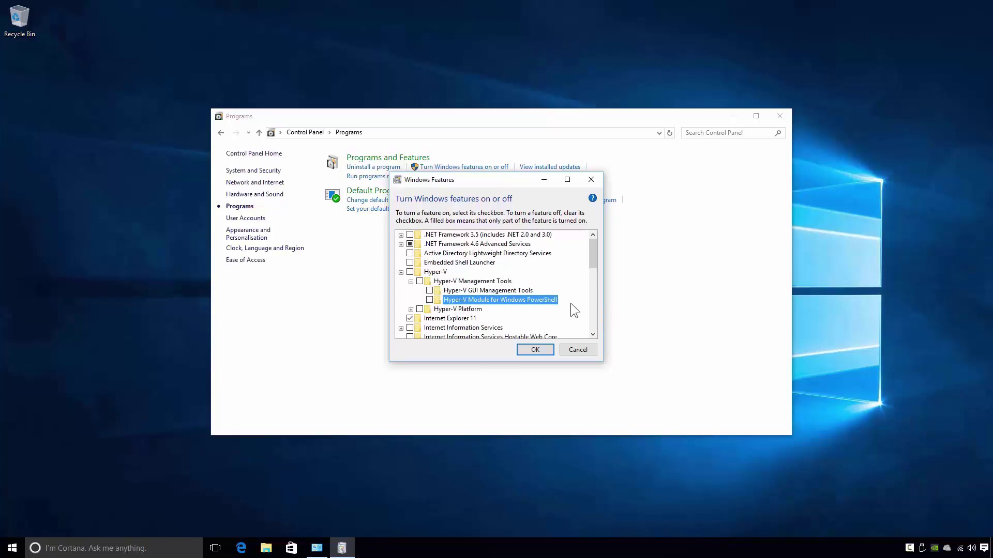
pyautogui.click(488, 309)
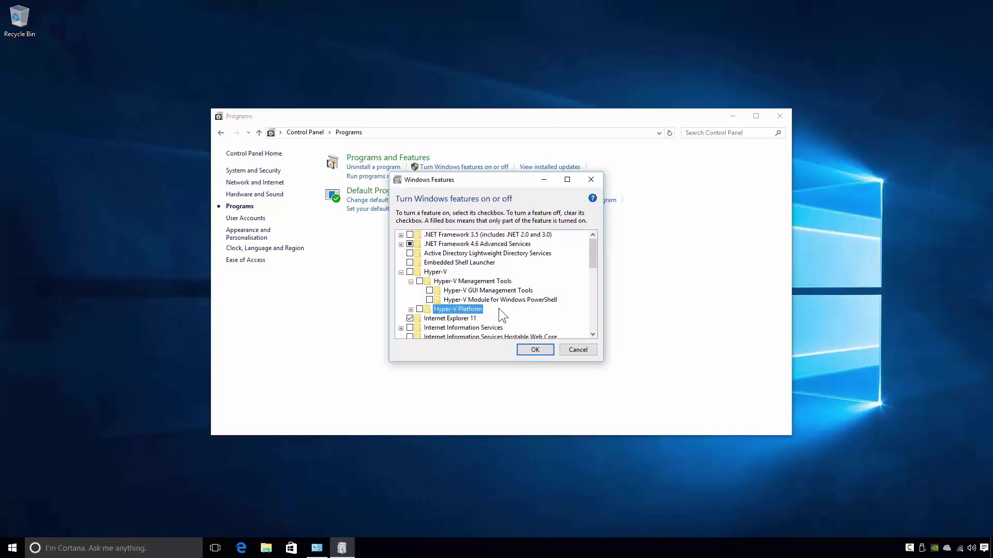
# Expand Hyper-V Platform to view the Hyper-V Hypervisor and Hyper-V Services descriptions
pyautogui.click(411, 309)
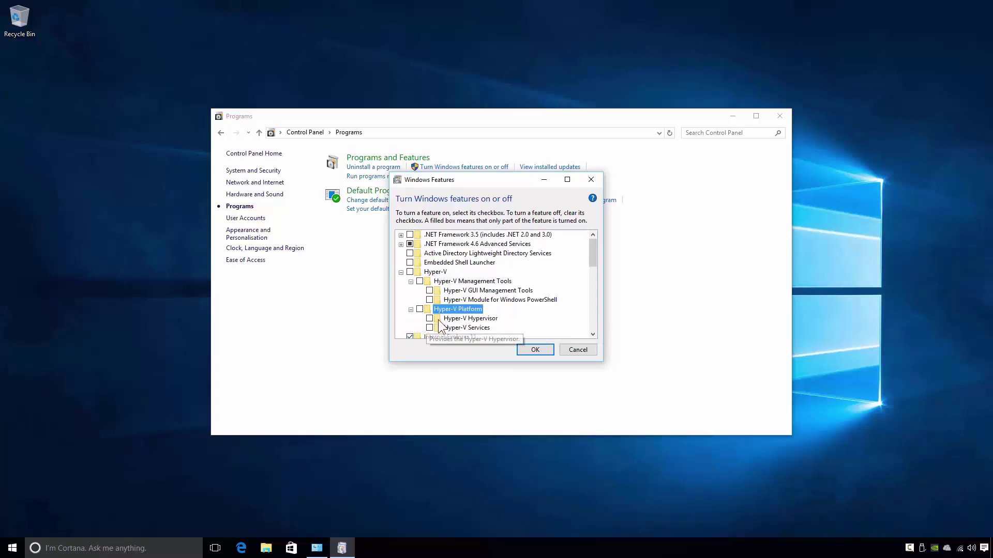
pyautogui.click(478, 318)
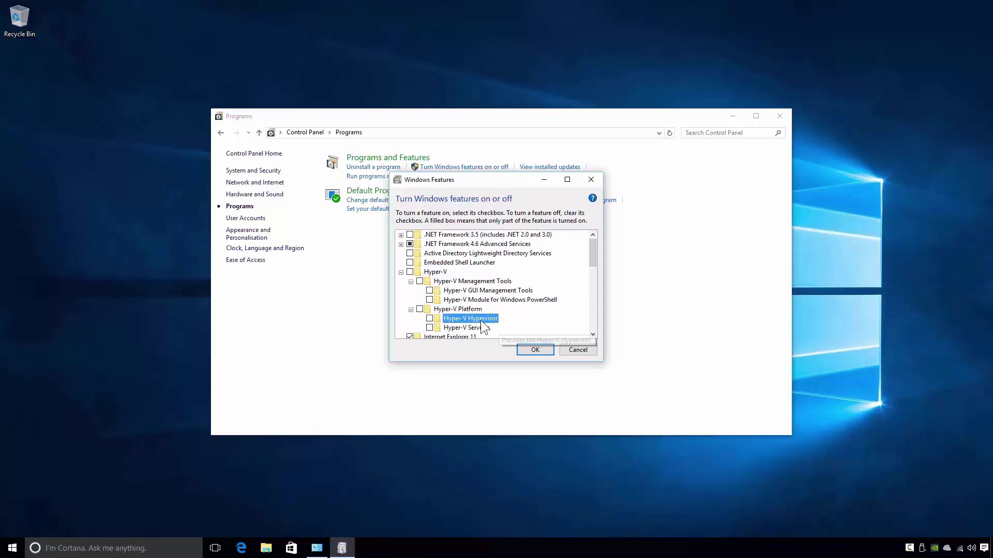
pyautogui.click(469, 327)
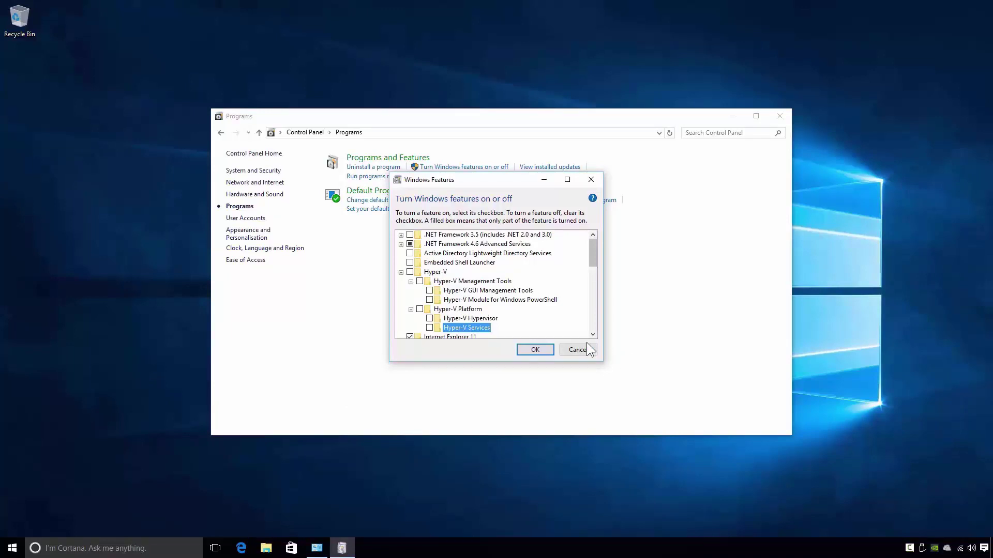
# Check Hyper-V Management Tools and Hyper-V Platform, then apply the changes with OK
pyautogui.click(419, 281)
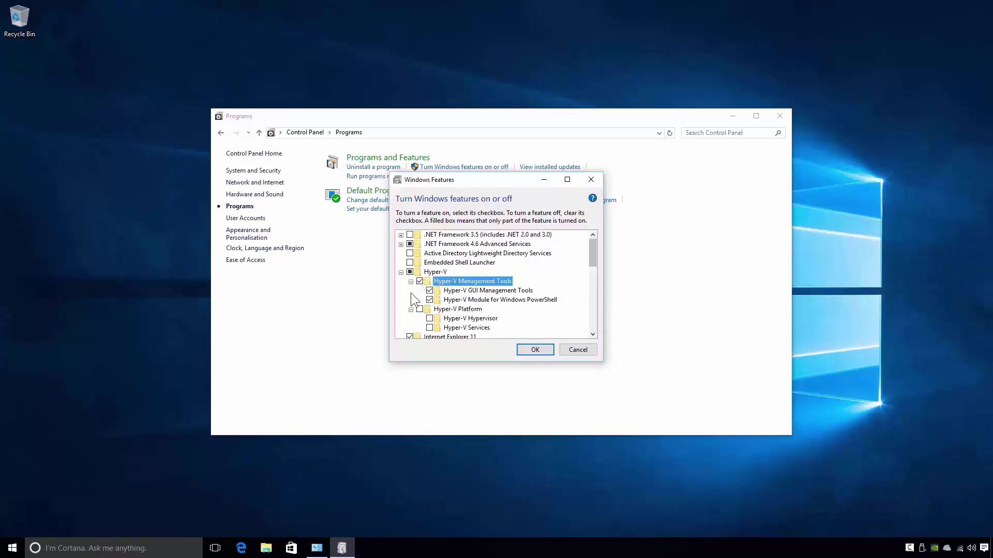
pyautogui.click(420, 309)
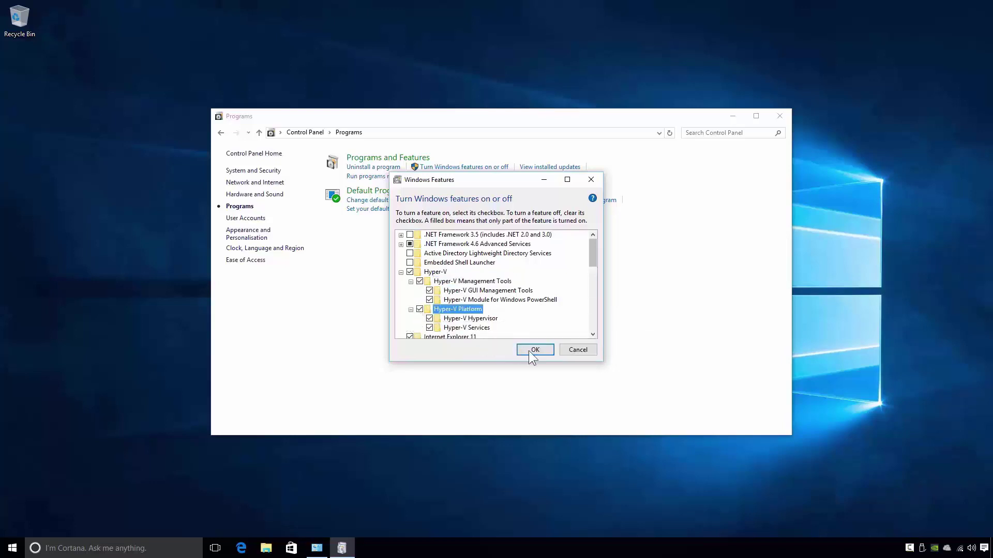
pyautogui.click(544, 352)
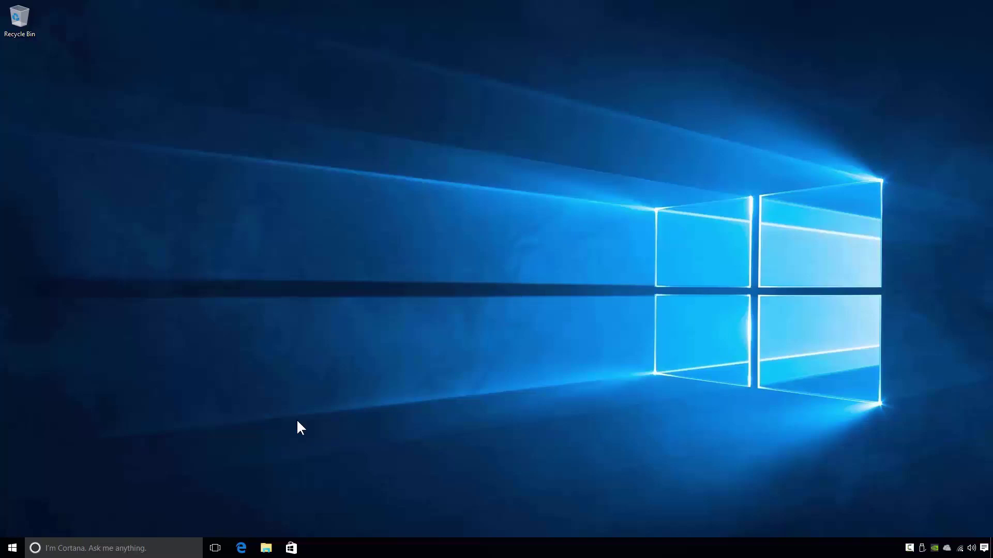
# Find Windows PowerShell via Start search and run it as administrator
pyautogui.click(13, 548)
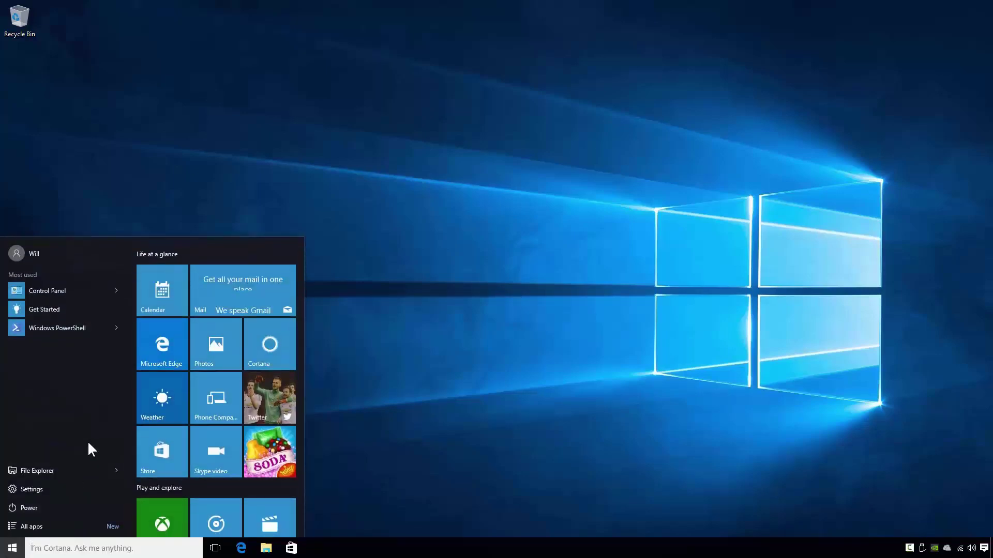
pyautogui.write('PowerShell')
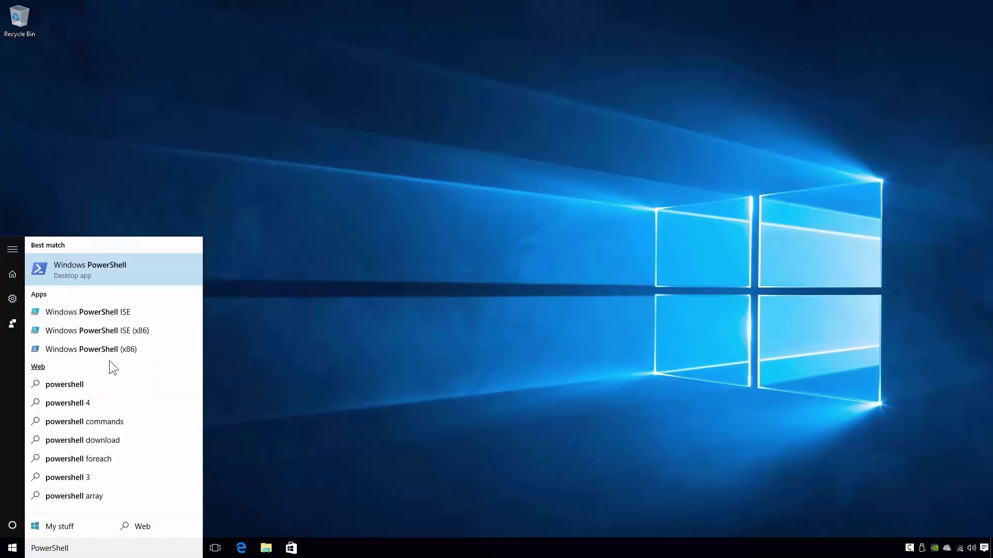
pyautogui.rightClick(136, 274)
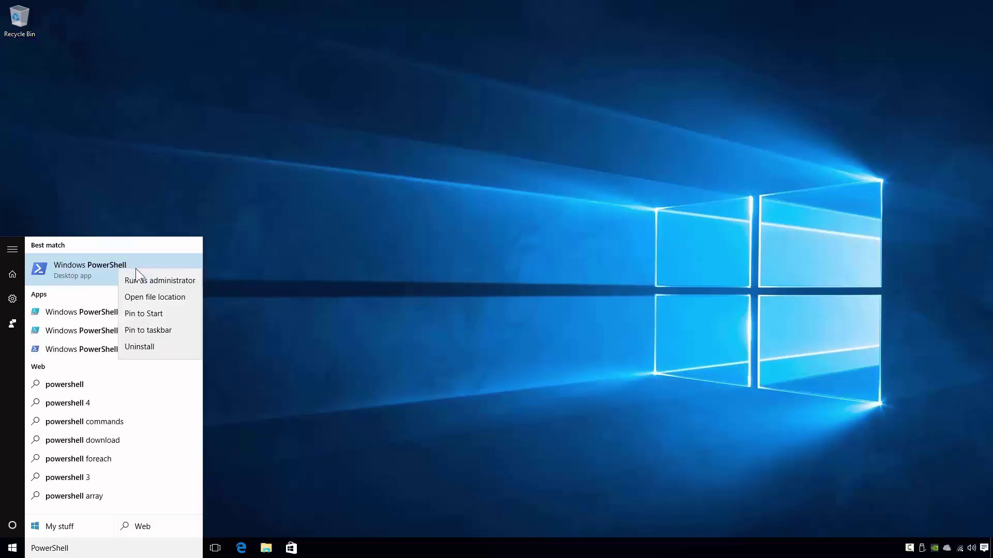
pyautogui.click(196, 283)
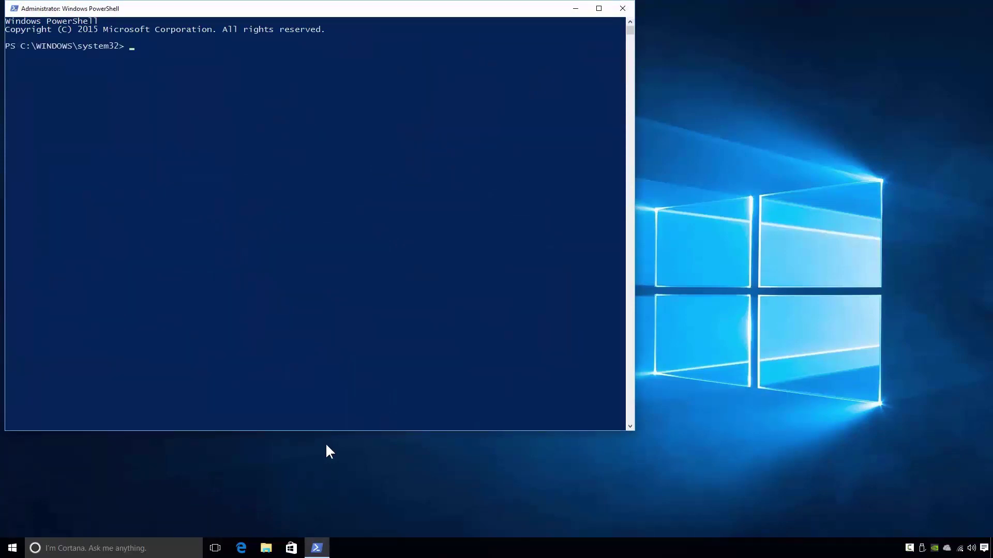
# Enter 'Enable-WindowsOptionalFeature -Online -FeatureName Microsoft-Hyper-V-All -All -Verbose' at the PowerShell prompt
pyautogui.write('Enable-WindowsOptional')
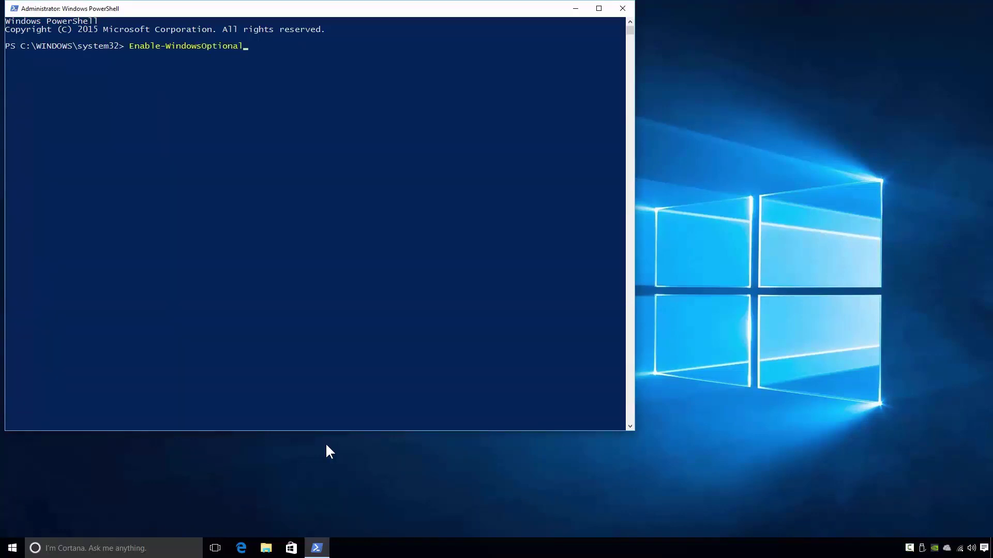
pyautogui.write('Feature -Online -F')
pyautogui.write('eatureName Microsoft-')
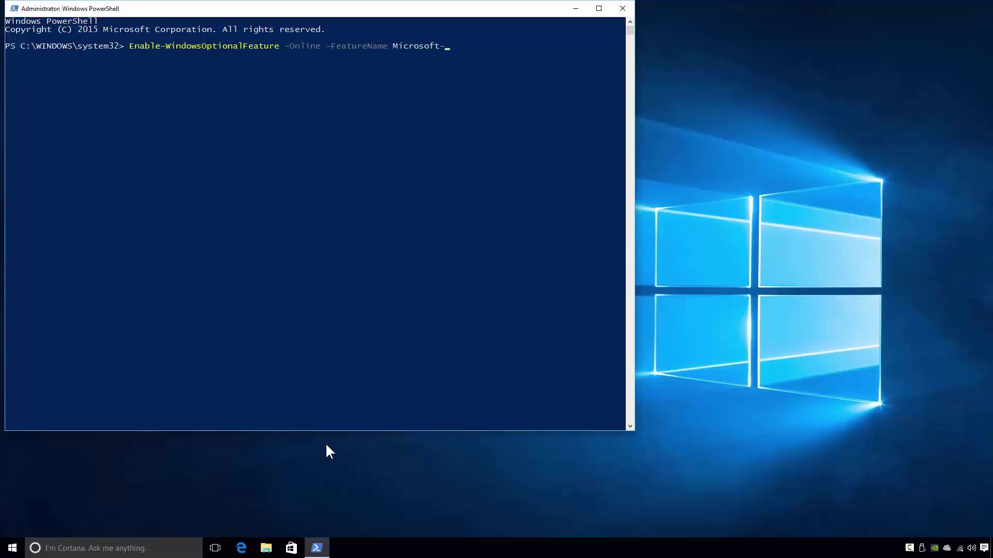
pyautogui.write('Hyper-V')
pyautogui.write('l')
pyautogui.write(' -All')
pyautogui.write('-Verbose')
# Run the Enable-WindowsOptionalFeature command to start enabling Microsoft-Hyper-V-All
pyautogui.press('Return')
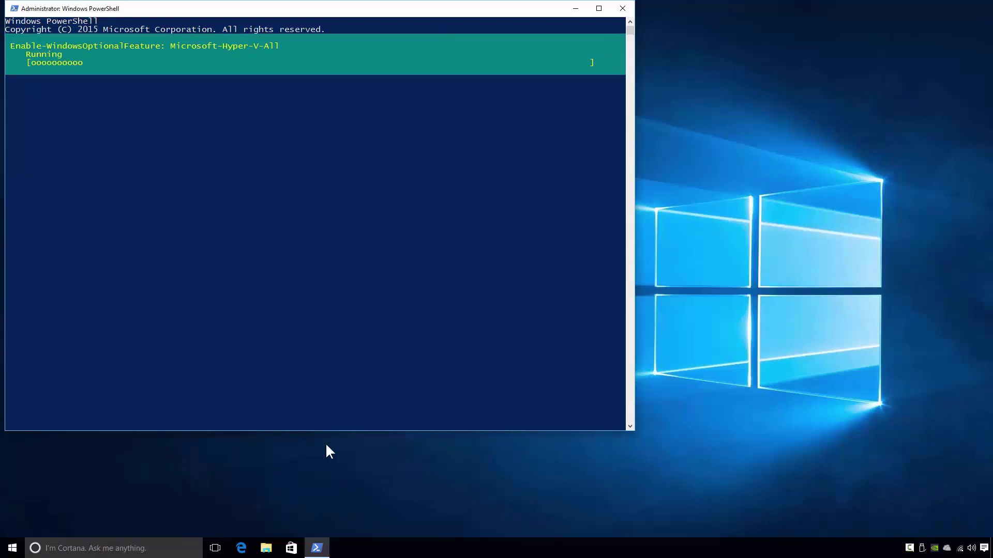